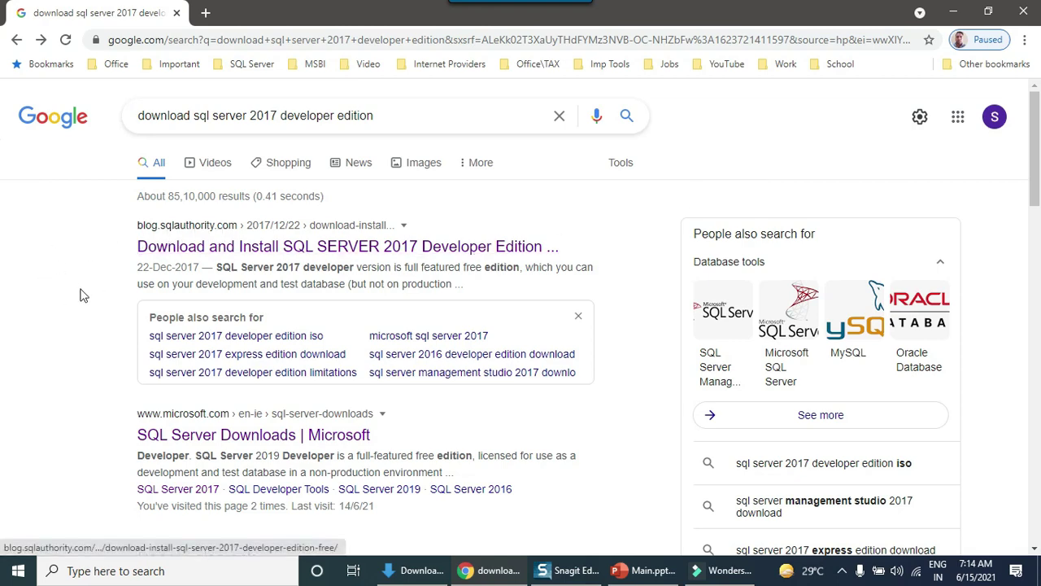
Download the free SQL Server 2017 Developer installer from the SQLAuthority article and run it.
click(262, 248)
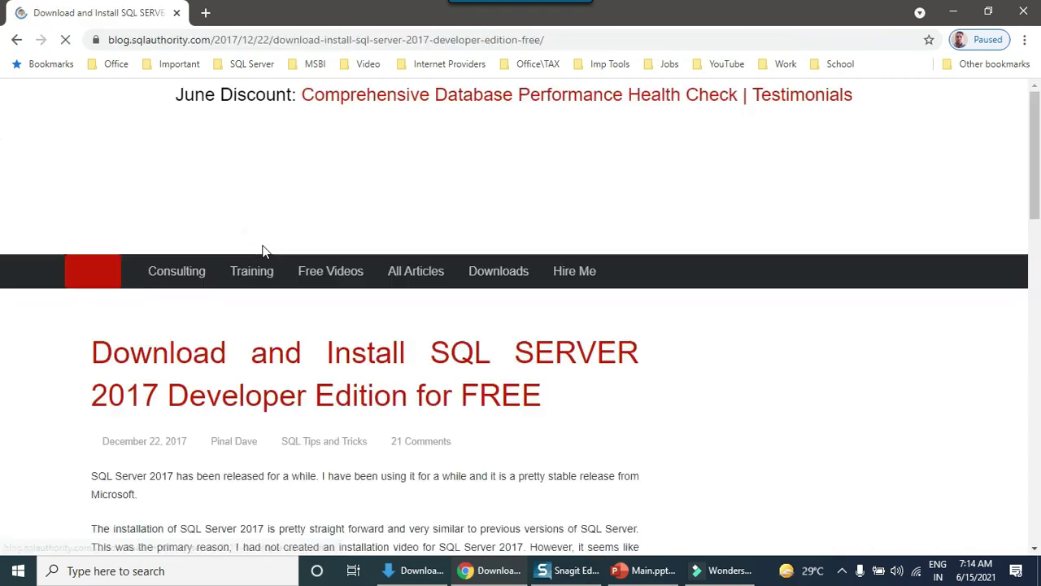
scroll(94, 305, down, 2)
scroll(68, 338, down, 10)
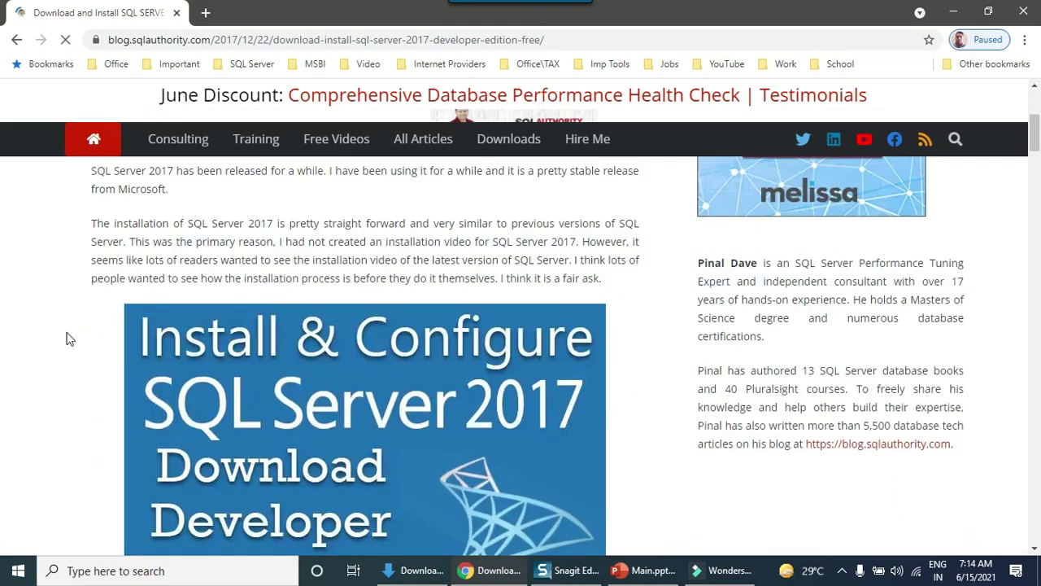
scroll(68, 338, down, 3)
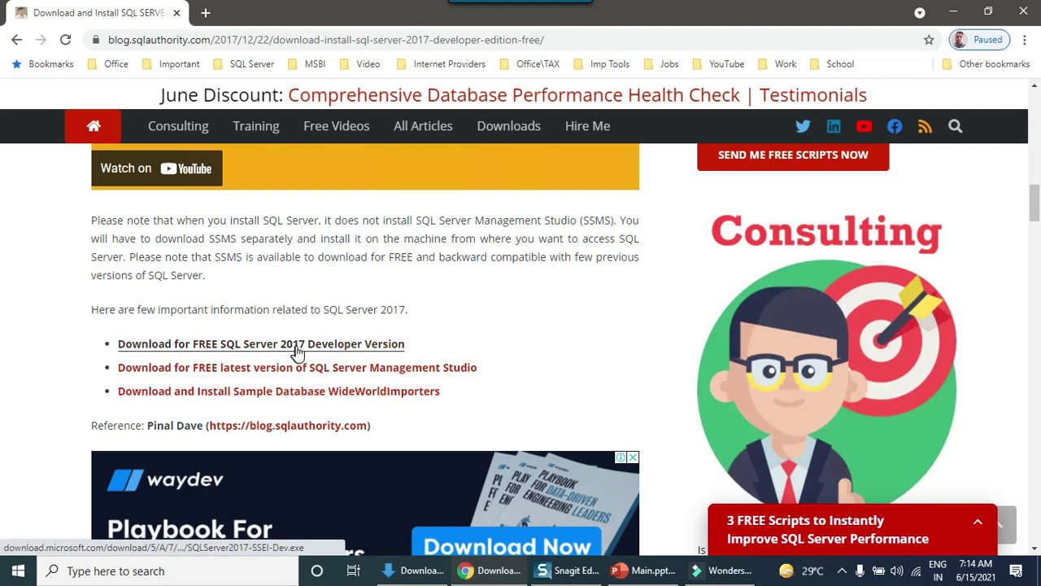
click(349, 348)
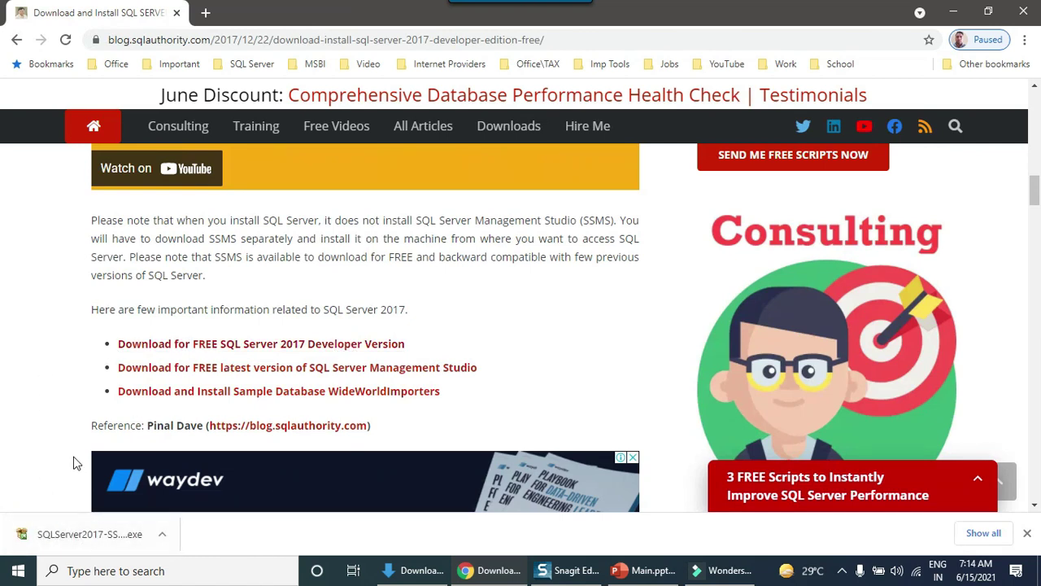
click(89, 537)
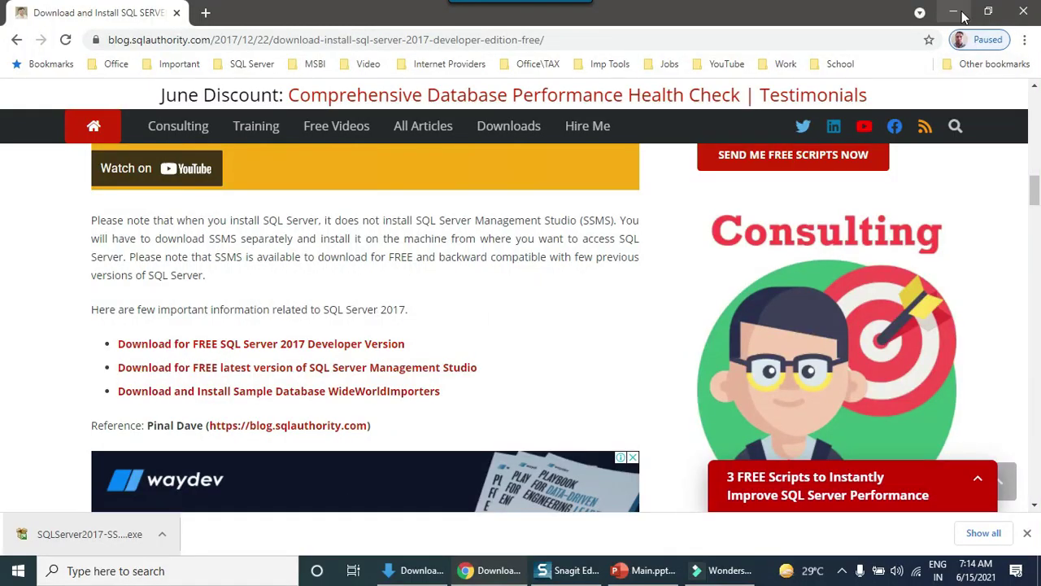
click(963, 16)
Choose the Custom installation type, with media set to C:\SQLServer2017Media (1543 MB).
click(963, 16)
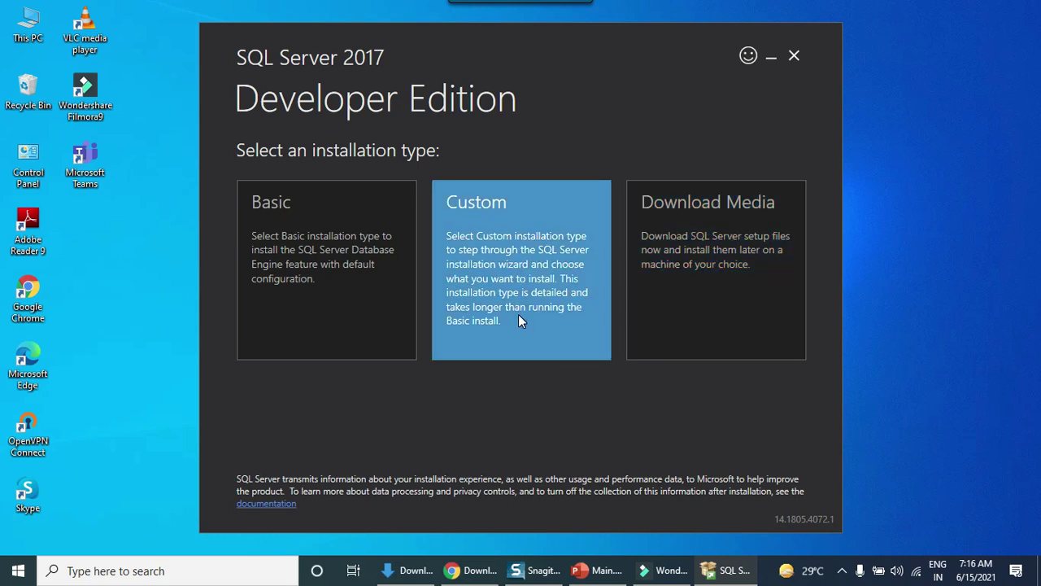
click(526, 302)
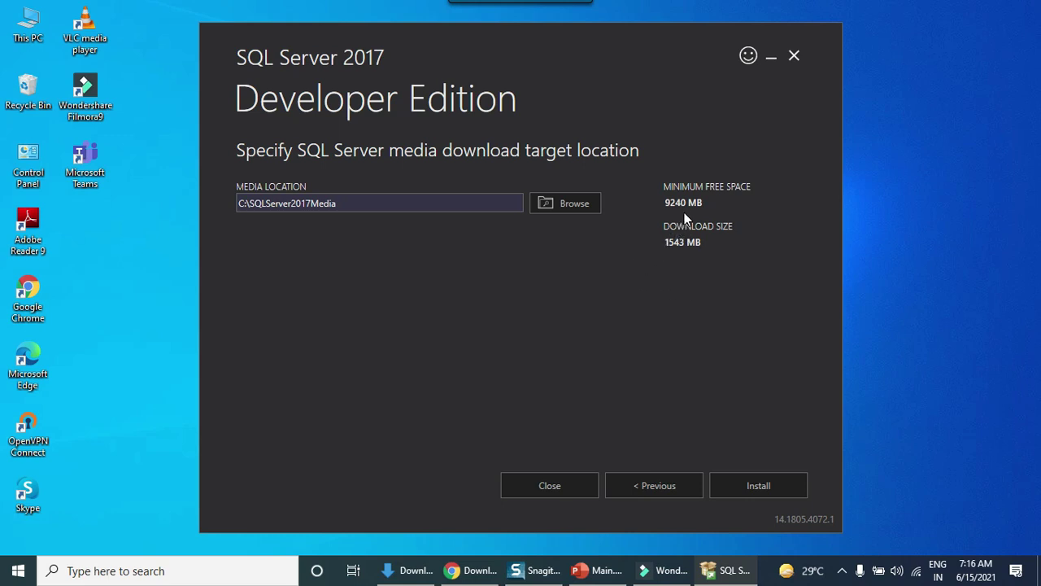
Download the installation media and show the Installation Center's Installation options.
click(761, 487)
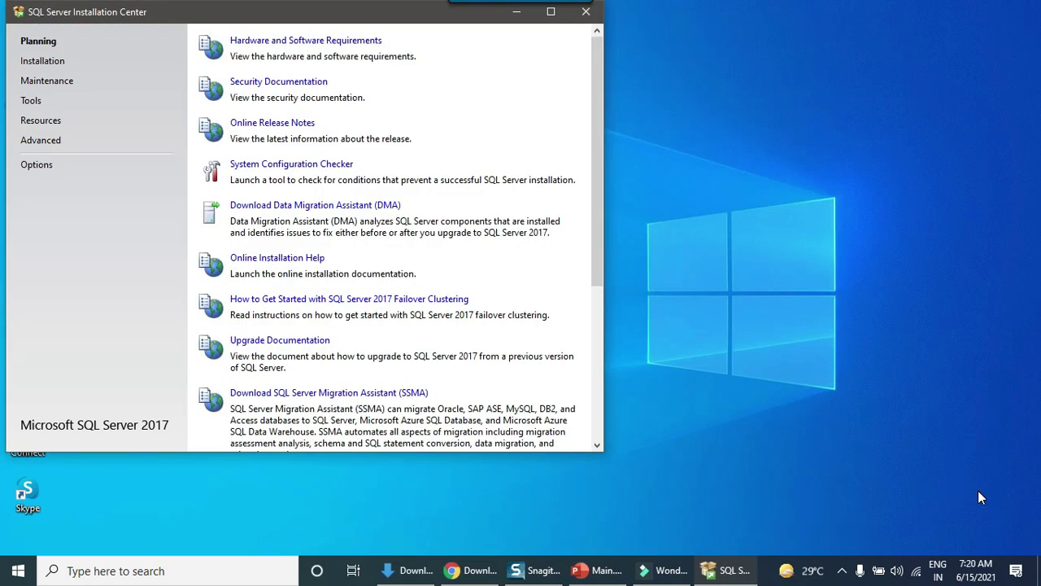
click(33, 65)
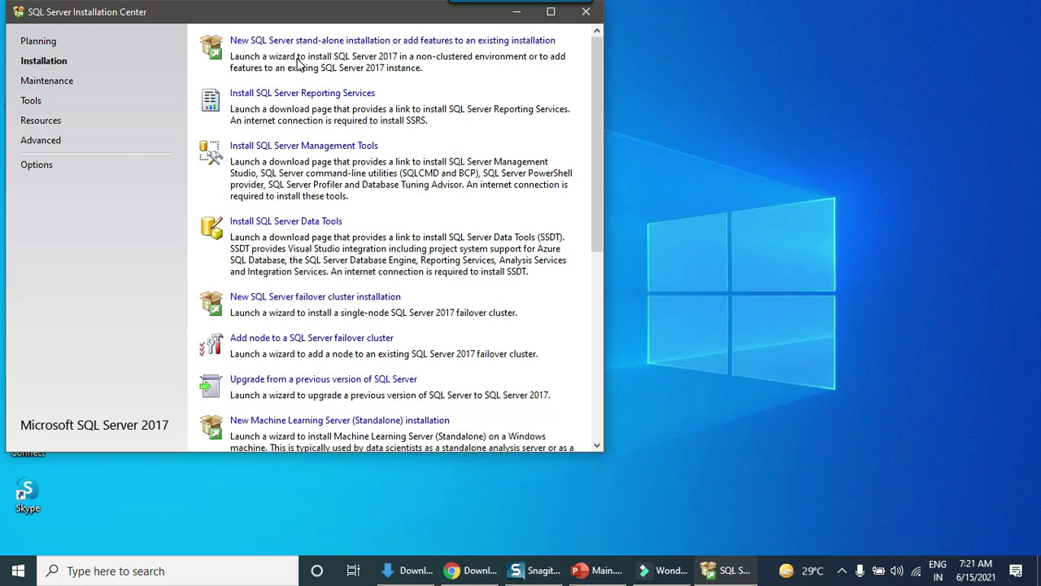
Start a new stand-alone Developer edition installation and accept the license terms.
click(356, 40)
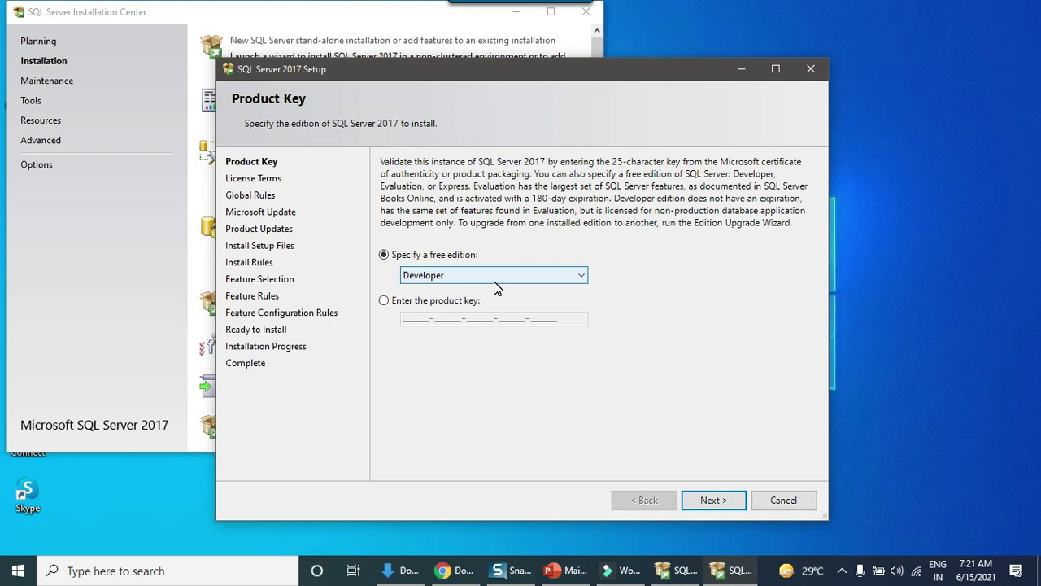
click(713, 499)
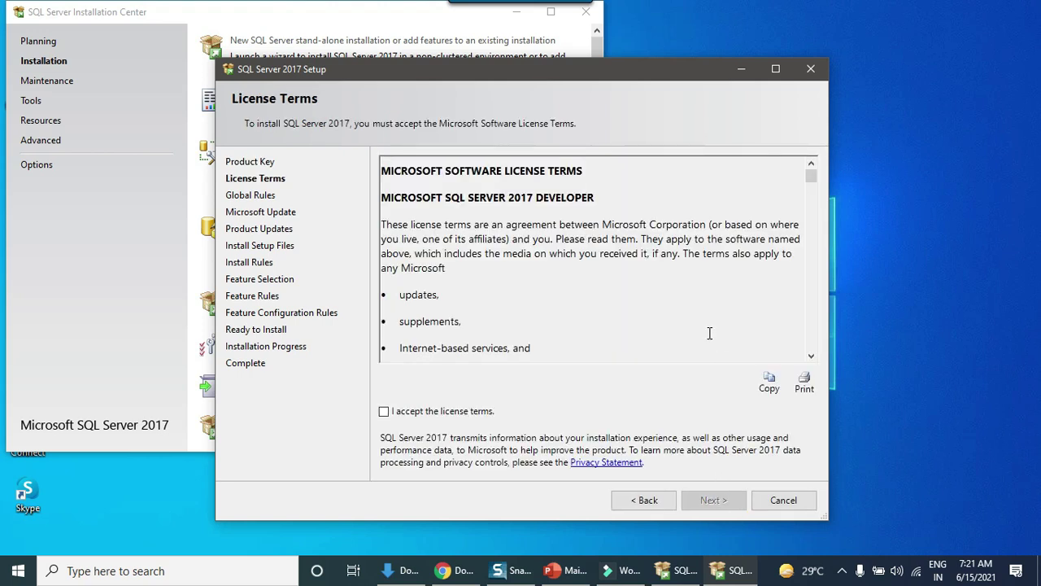
click(384, 412)
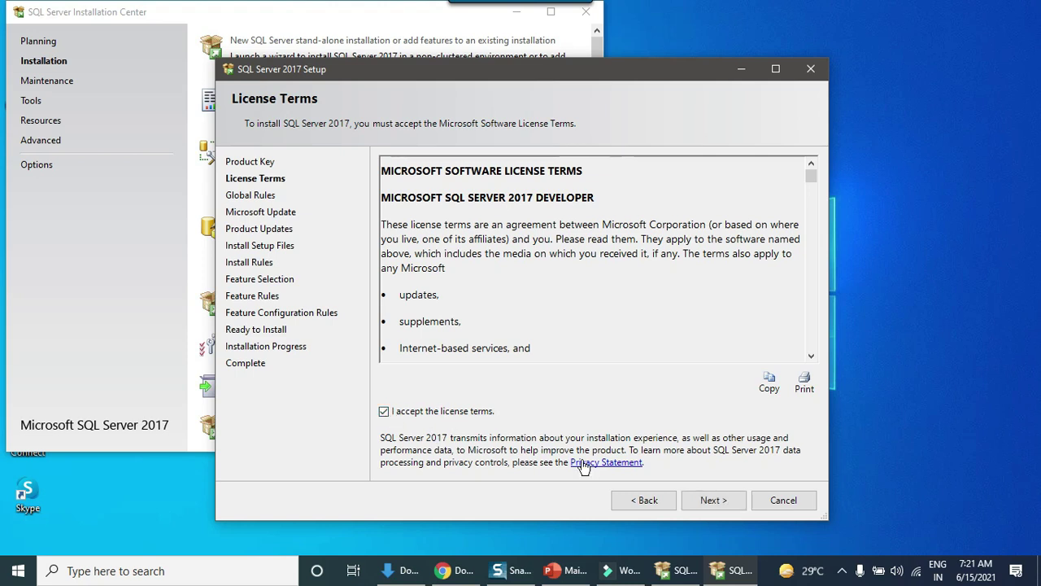
click(713, 504)
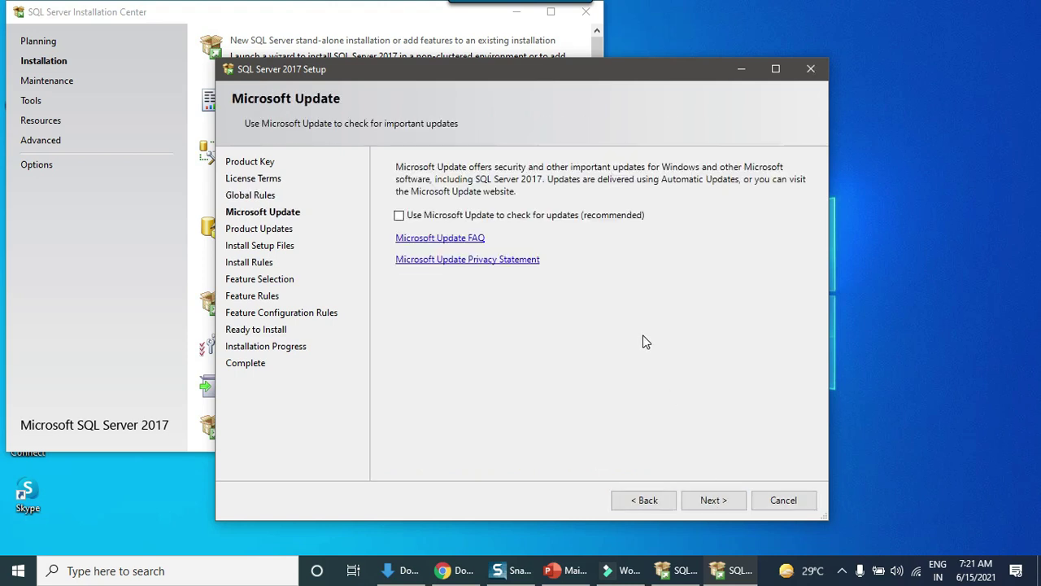
Skip Microsoft Update and pass the install rules despite the Windows Firewall warning.
click(715, 501)
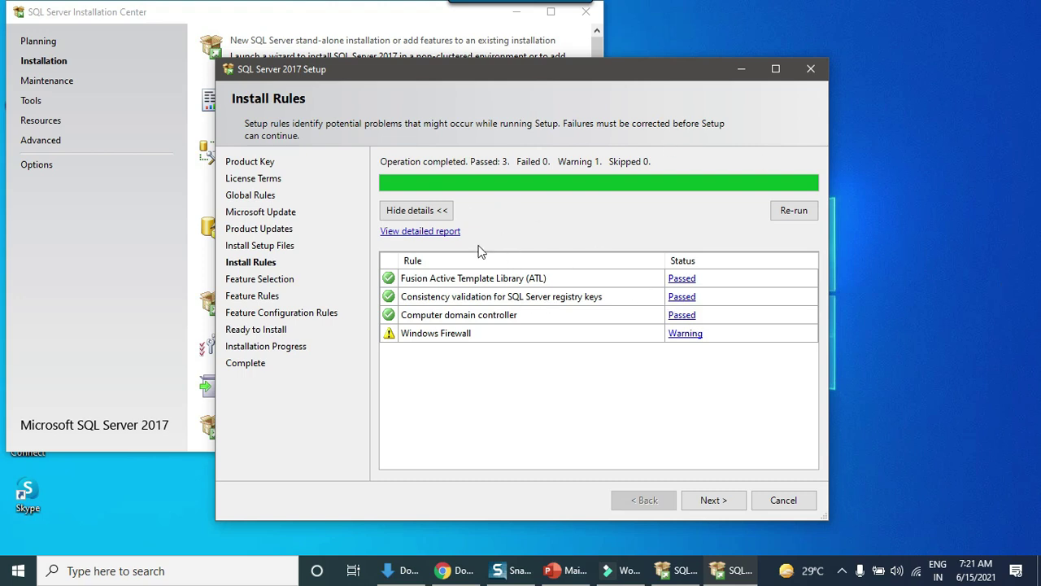
click(714, 500)
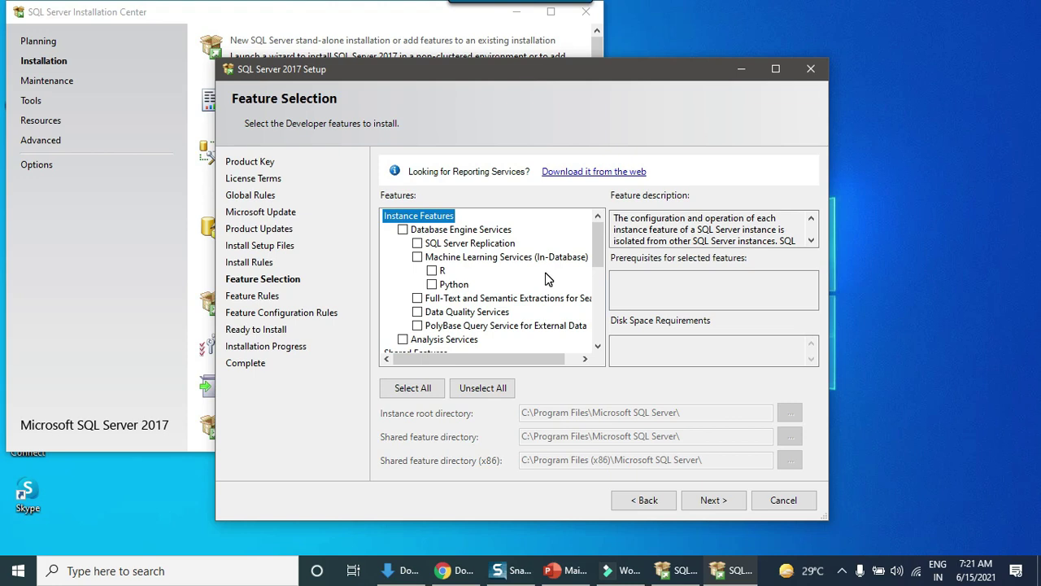
Select only Database Engine Services as the feature to install and continue.
mouse_move(603, 243)
mouse_down()
mouse_move(598, 329)
mouse_move(598, 242)
mouse_up()
click(403, 231)
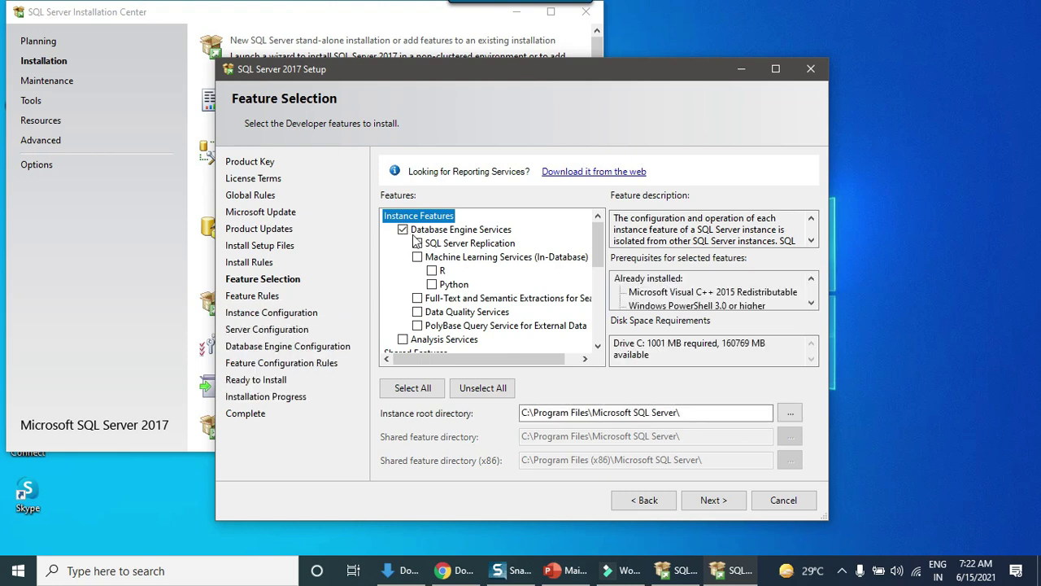
scroll(507, 280, down, 1)
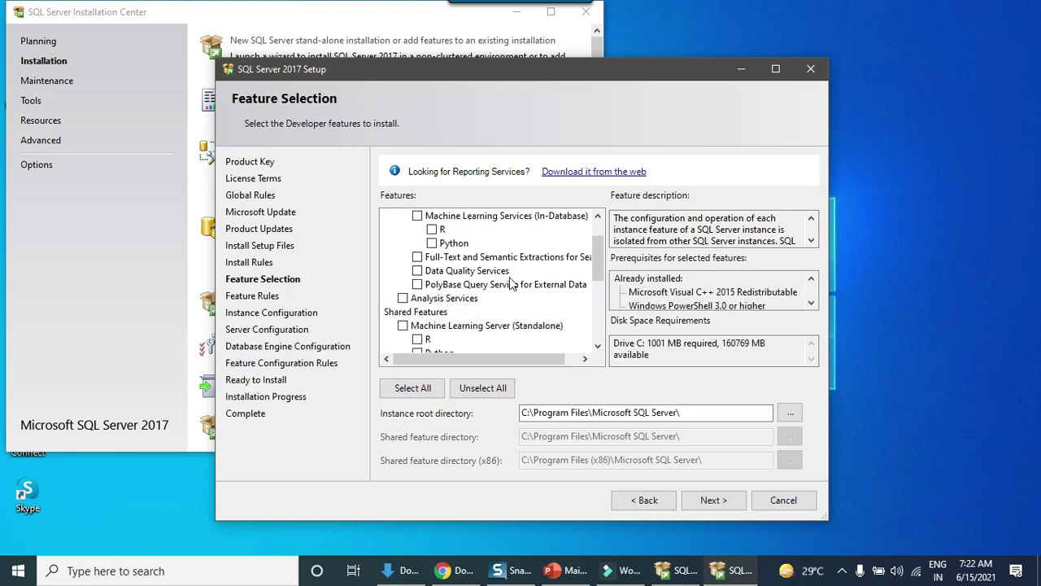
scroll(512, 285, down, 1)
scroll(514, 283, down, 3)
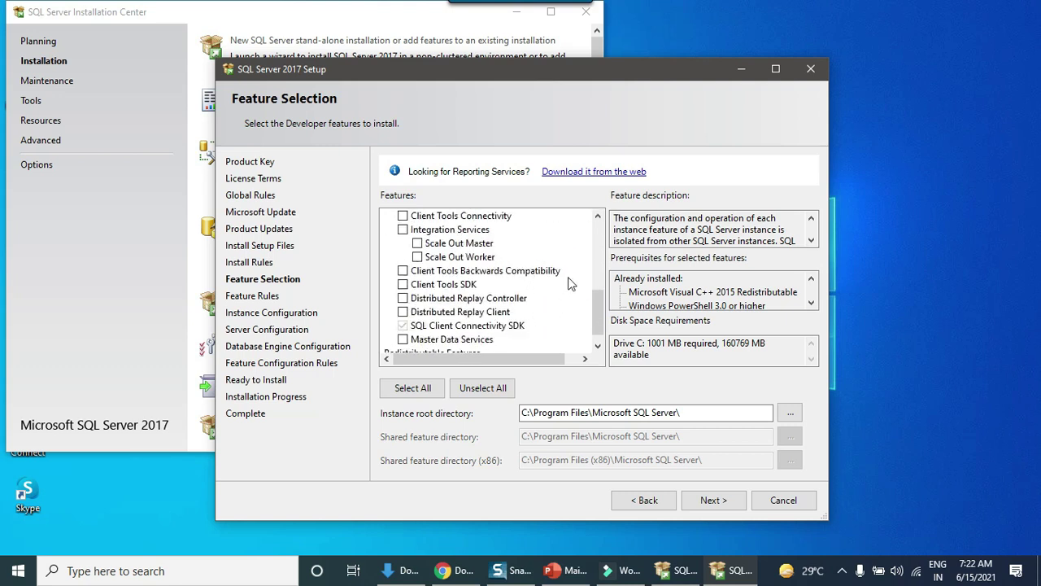
scroll(568, 278, down, 1)
scroll(569, 278, up, 4)
scroll(571, 284, up, 2)
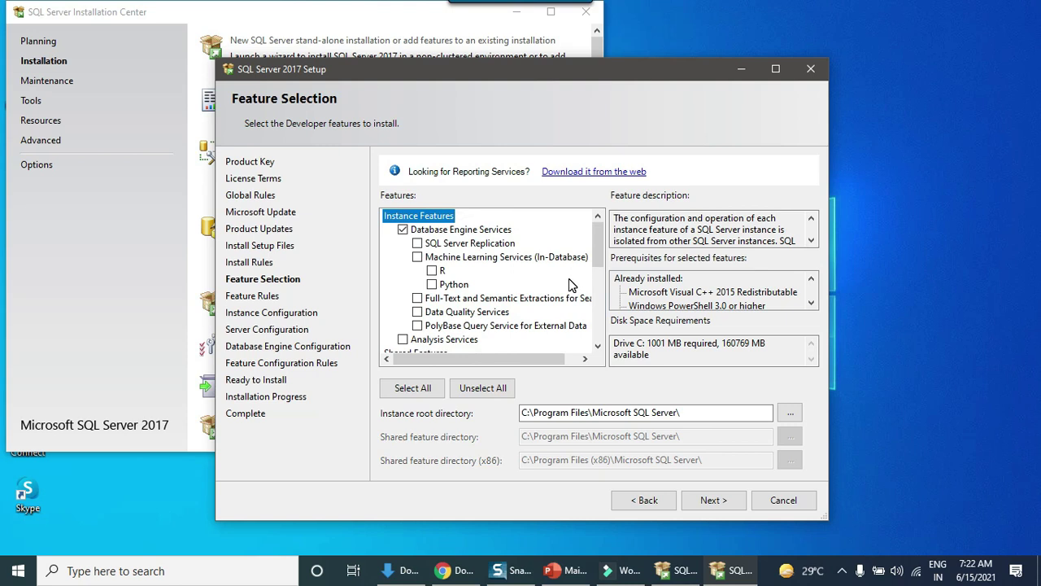
click(708, 500)
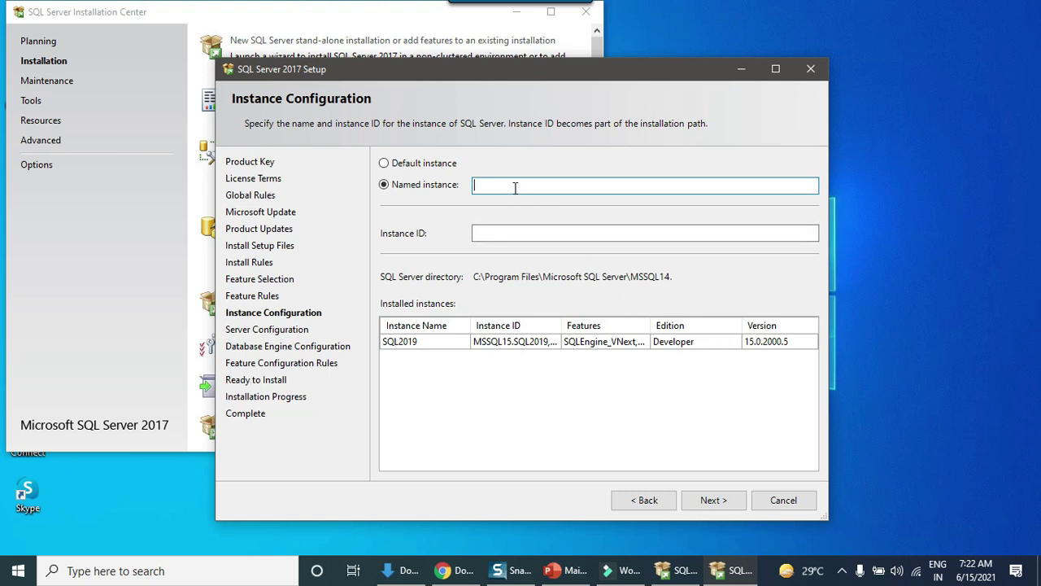
Name the instance SQL2017 and keep the default service accounts.
text(SQL2017)
click(717, 499)
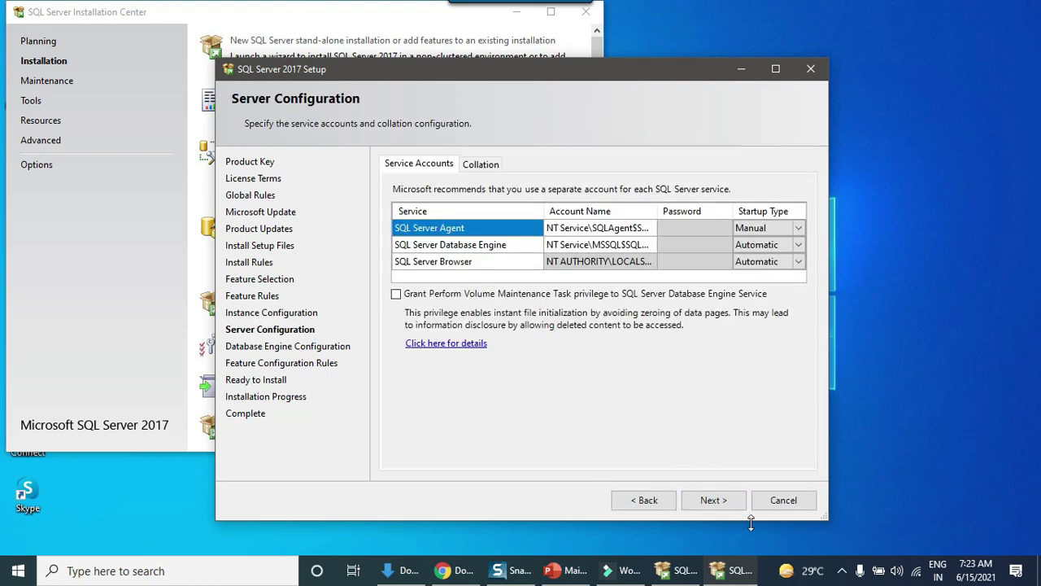
click(717, 508)
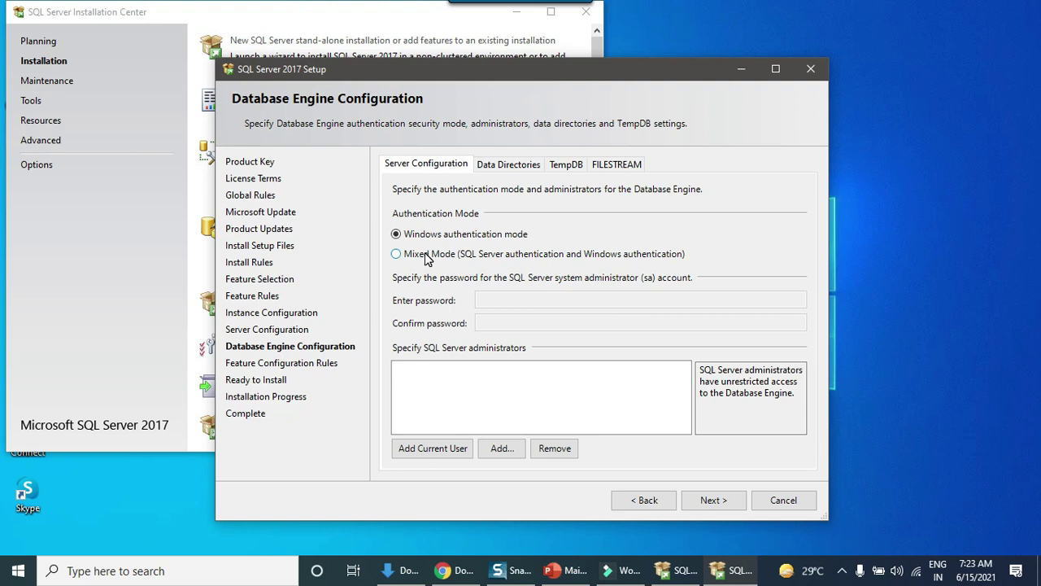
Enable Mixed Mode with a confirmed sa password and add the current user as administrator.
click(426, 257)
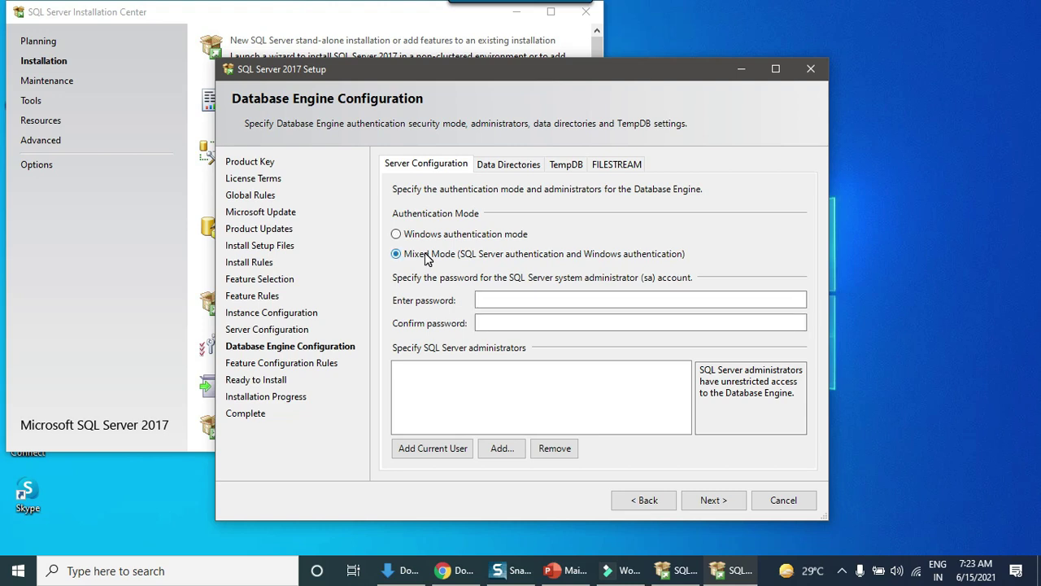
click(566, 300)
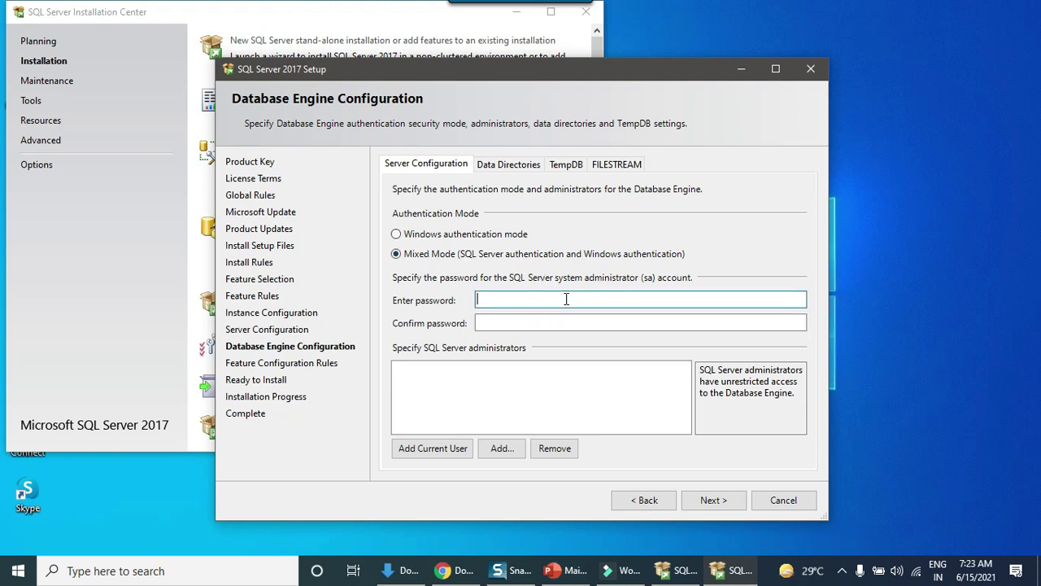
text(123456789)
key(Tab)
text(12345678)
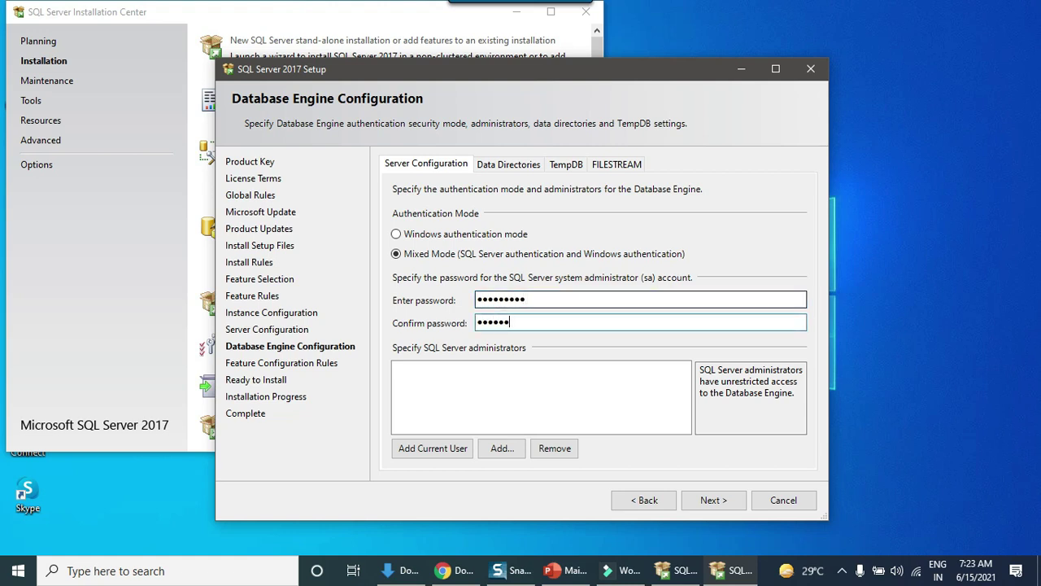
text(9)
click(417, 452)
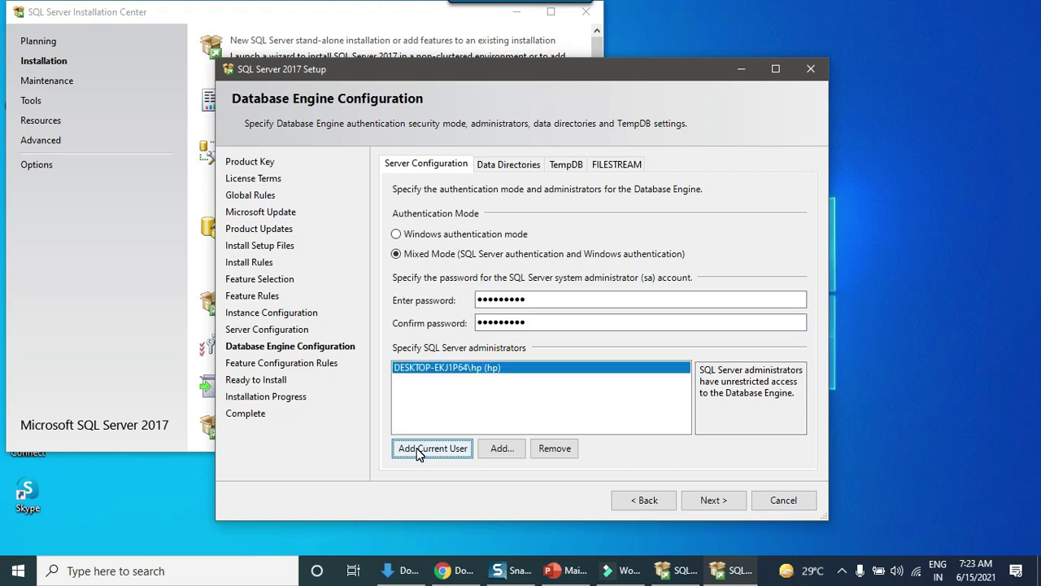
click(715, 502)
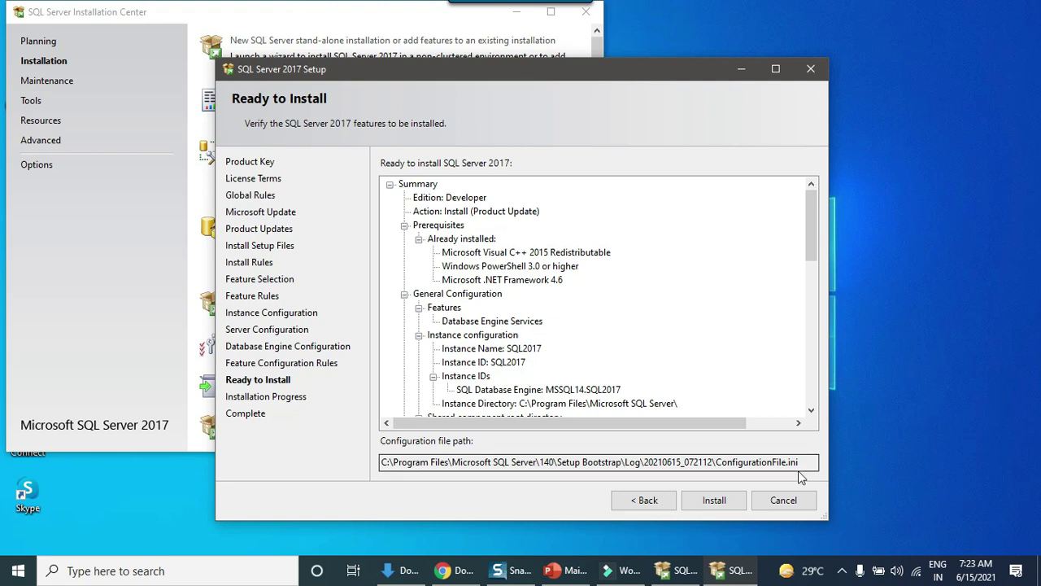
Install the SQL2017 instance and dismiss the restart-required notice.
click(715, 504)
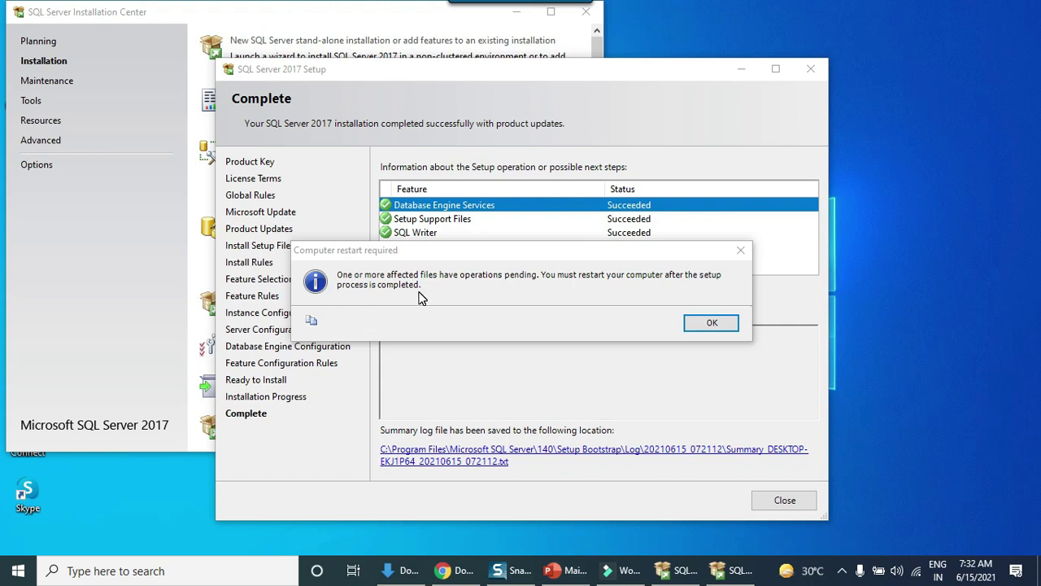
click(711, 323)
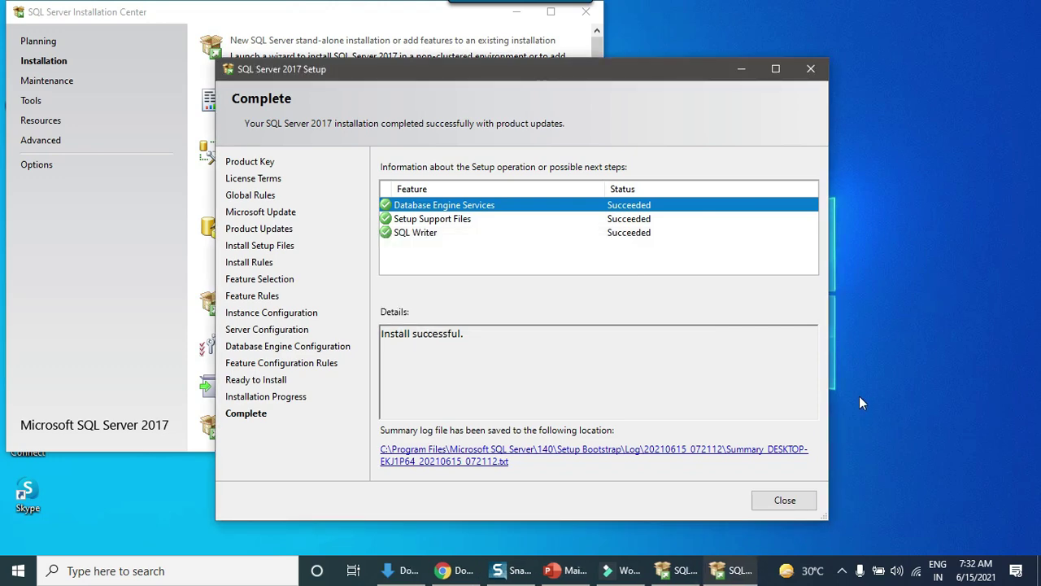
Close the completed setup wizard, returning to the SQL Server Installation Center.
click(785, 501)
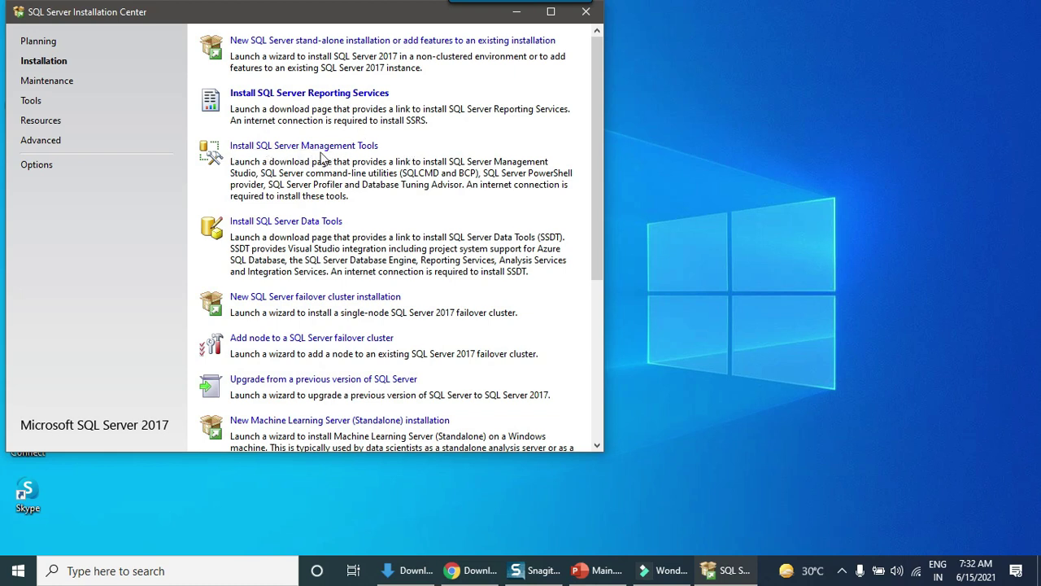
Open the SSMS download page from the Installation Center and scroll to the SSMS 18.9.1 download section.
click(279, 147)
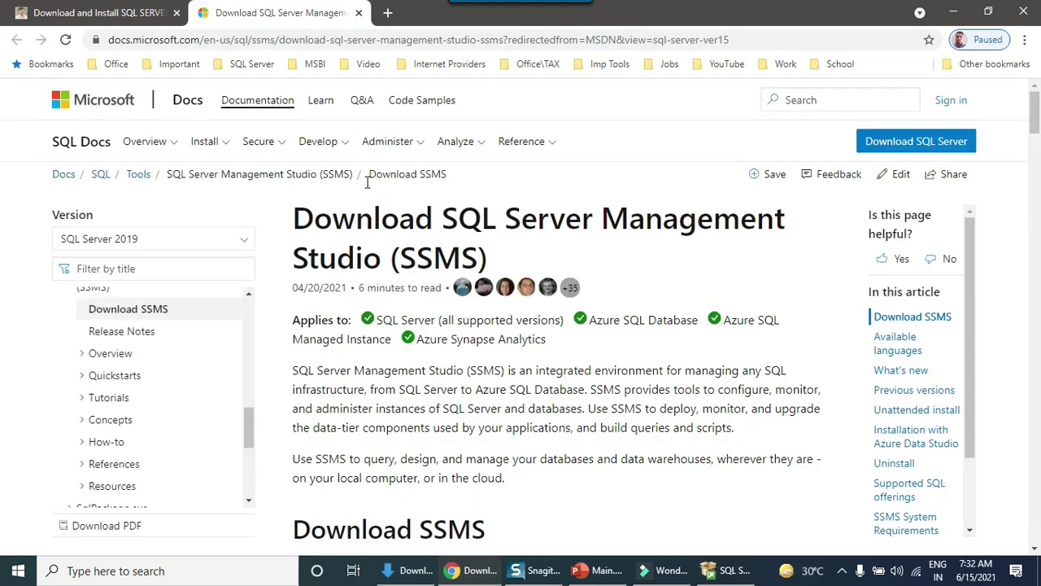
scroll(480, 336, down, 4)
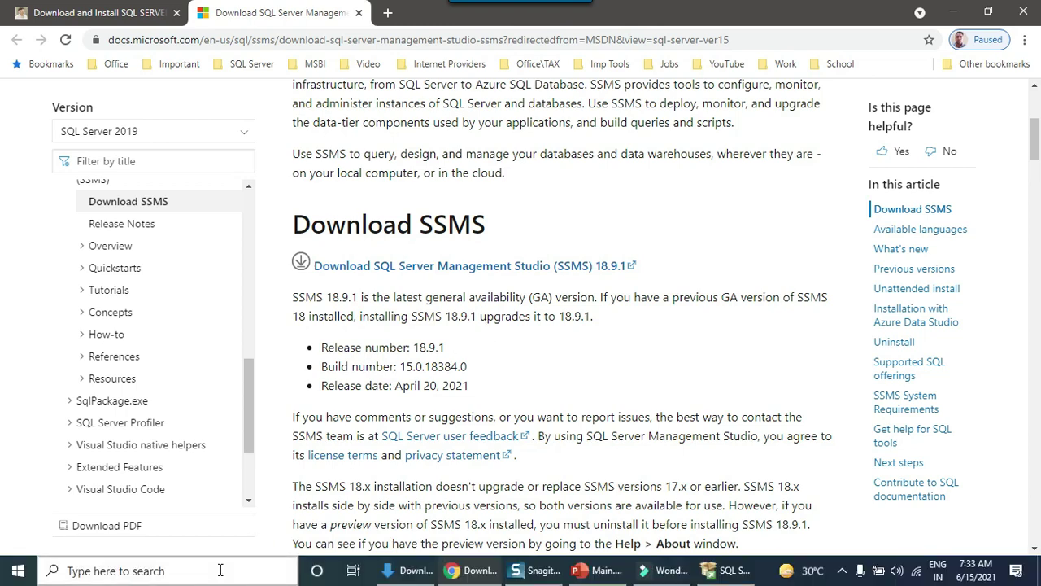
Search Windows for 'ssms' and launch SQL Server Management Studio 18.
click(216, 570)
text(ssms)
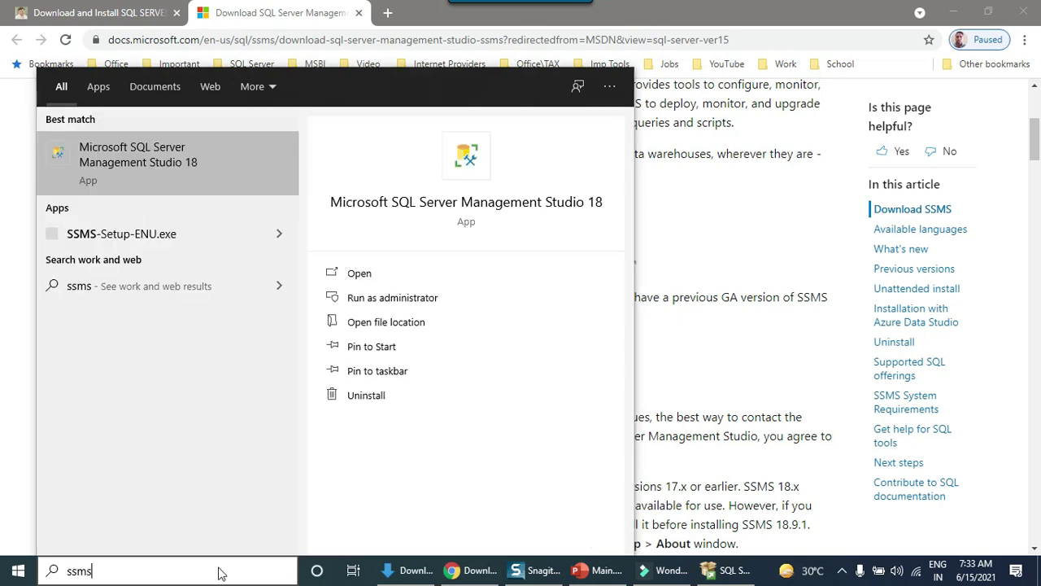
click(205, 176)
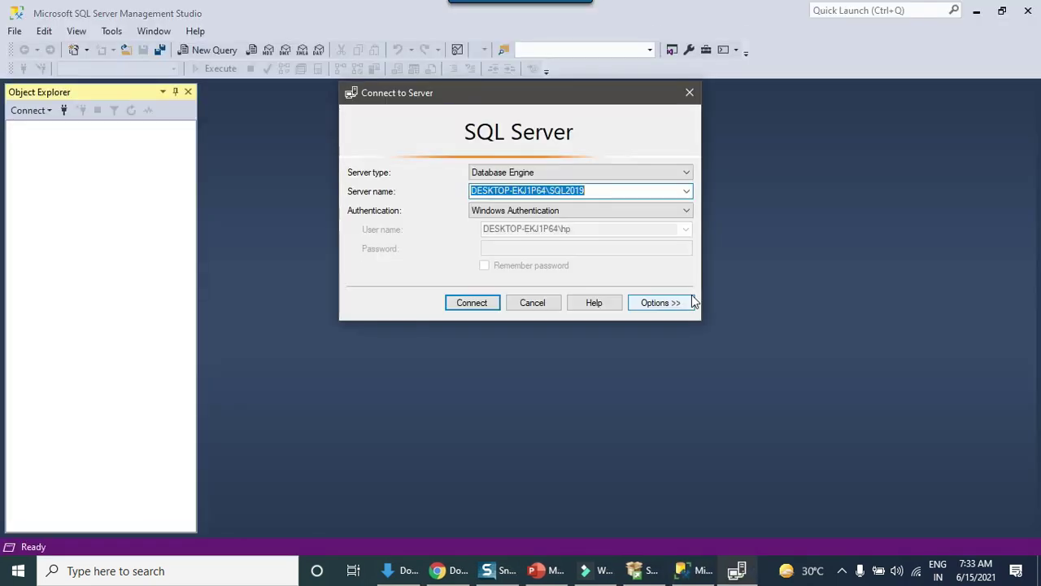
Browse the local Database Engine instances, pick SQL2017 as the server name, and connect.
click(686, 192)
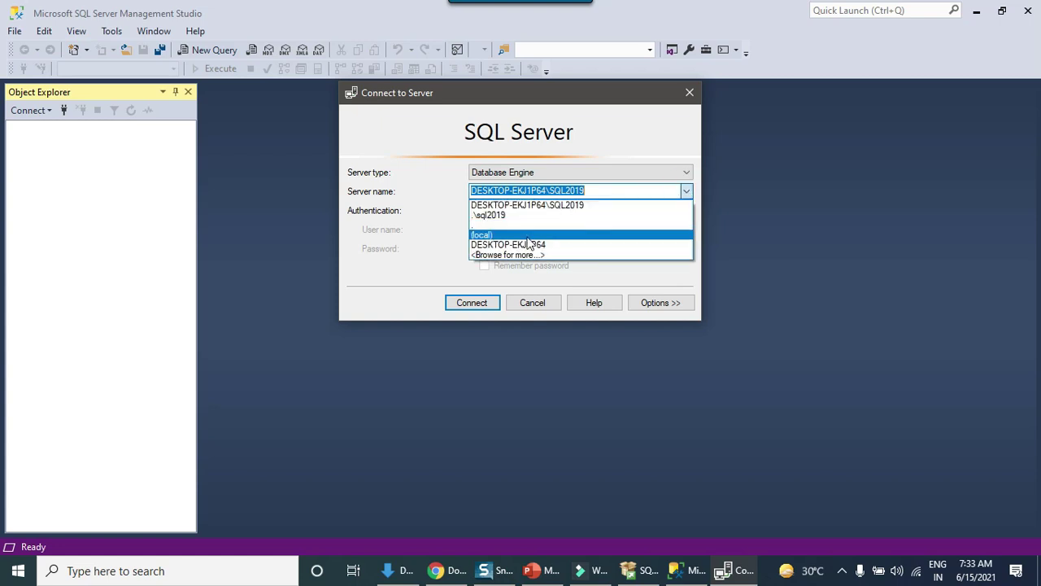
click(488, 255)
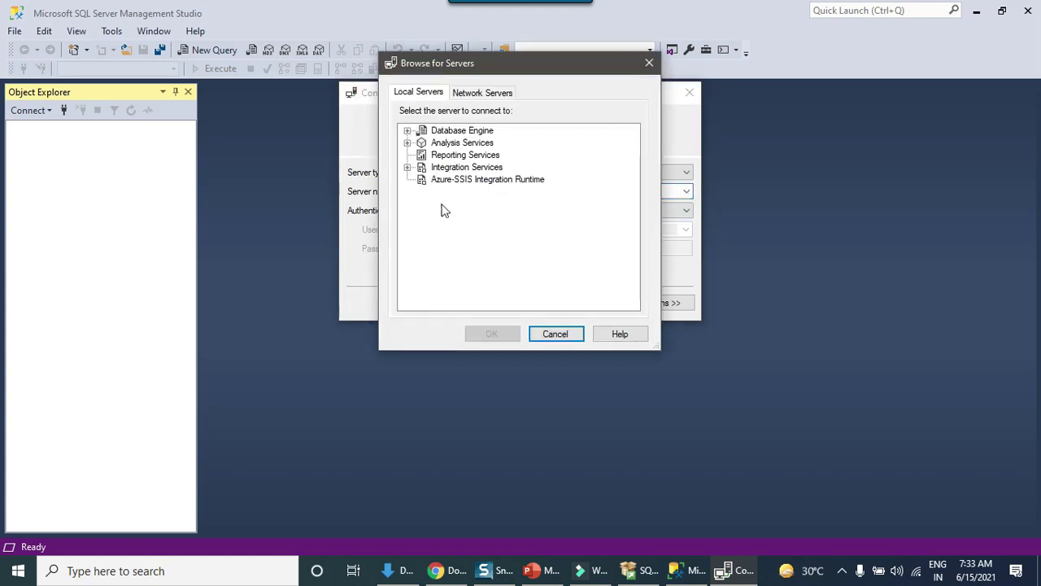
drag(498, 63, 620, 131)
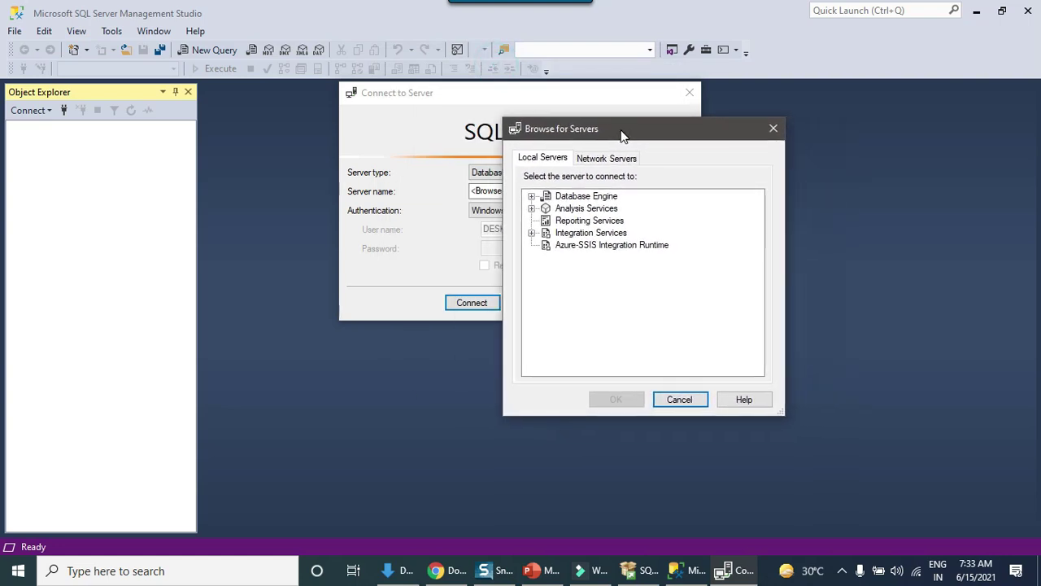
click(533, 198)
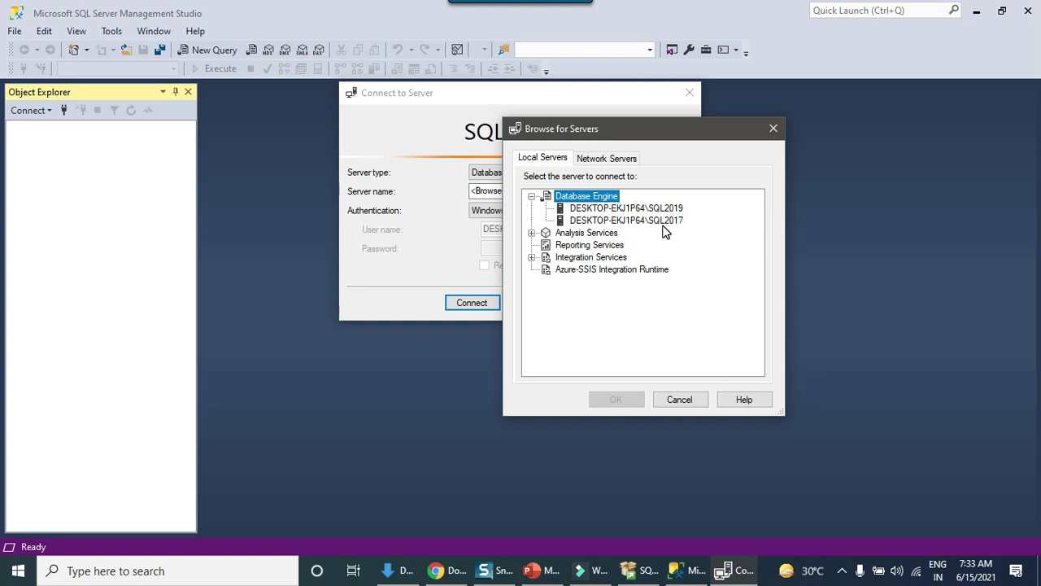
click(664, 223)
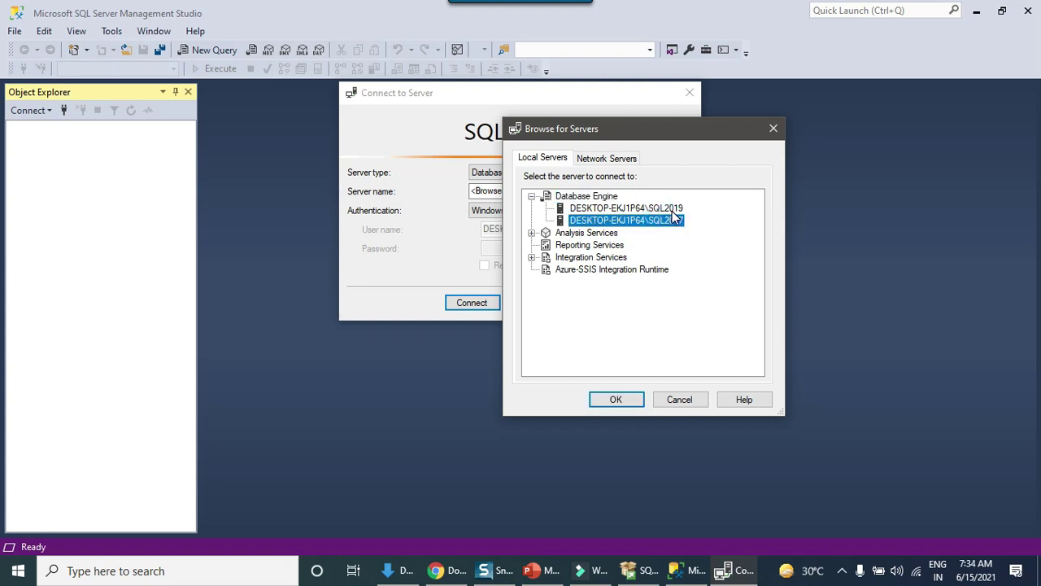
click(673, 210)
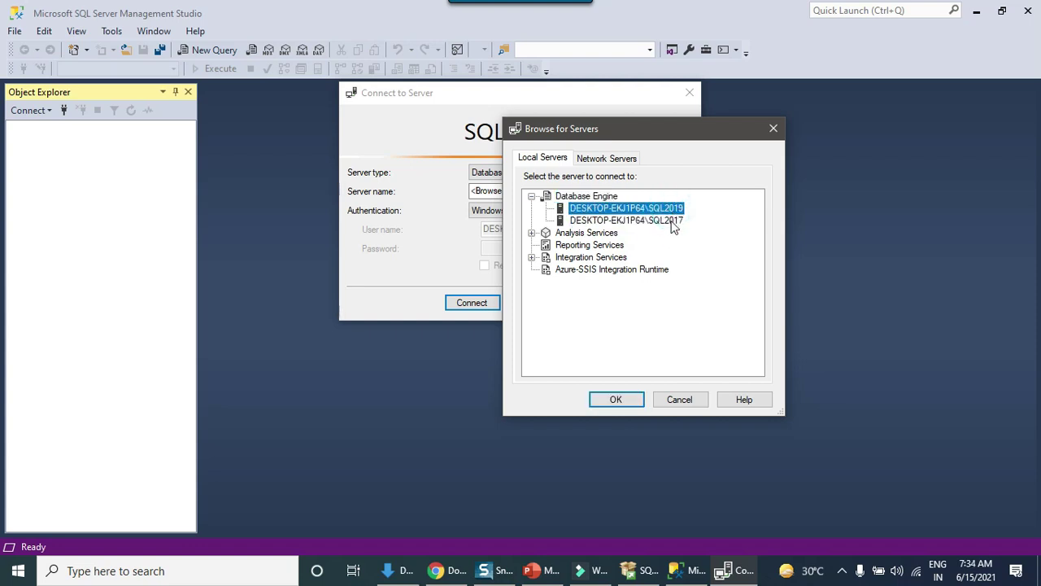
click(644, 222)
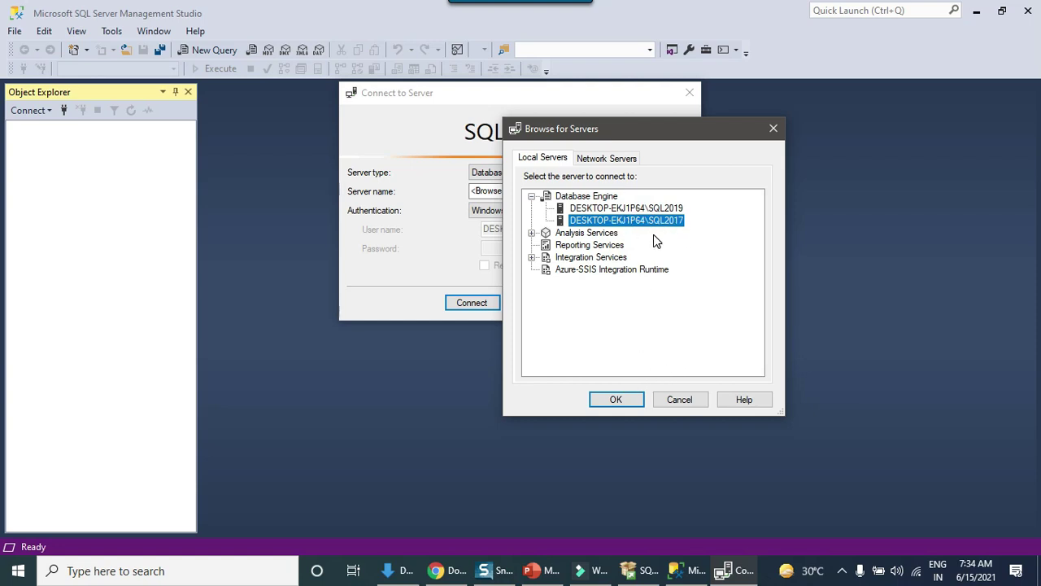
click(616, 400)
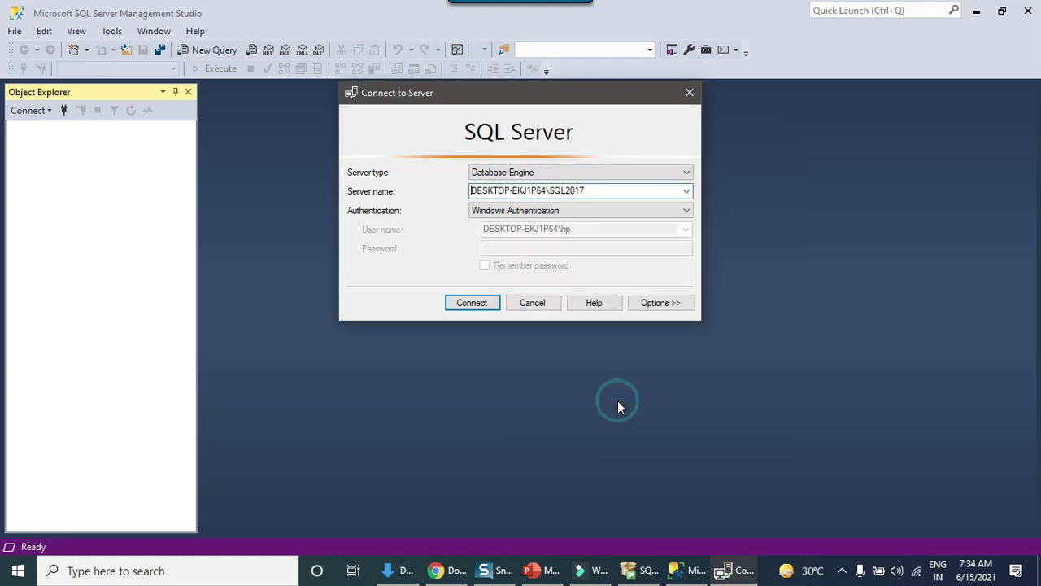
click(471, 305)
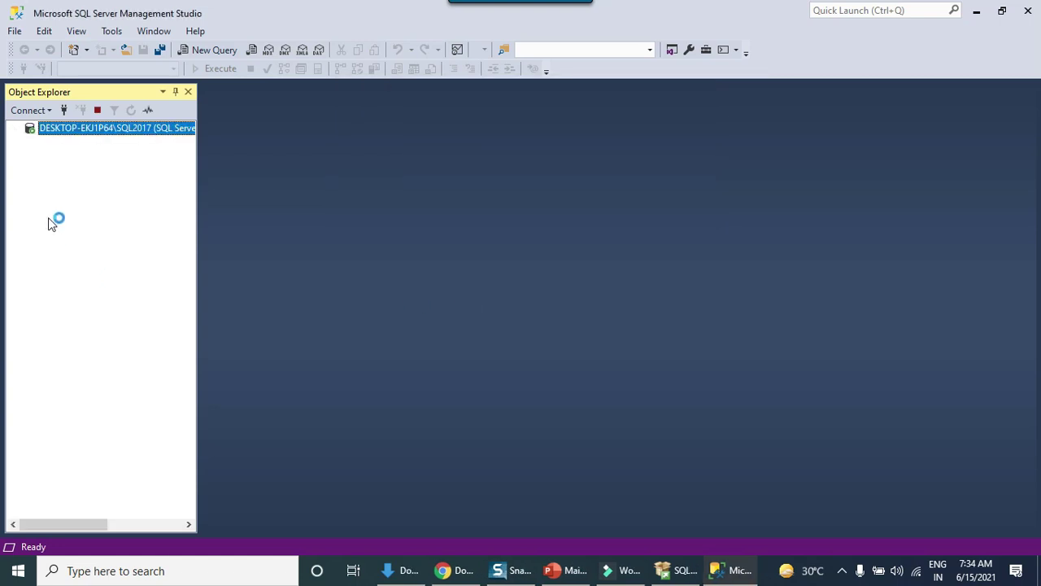
Expand SQL2017's Databases and System Databases, widen Object Explorer, and start a new server connection.
click(31, 141)
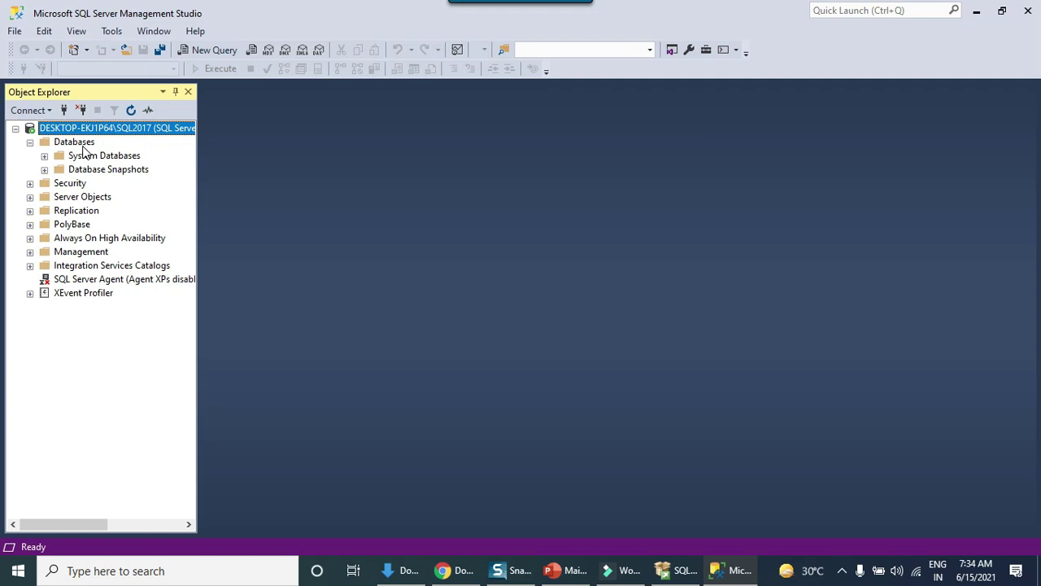
click(44, 155)
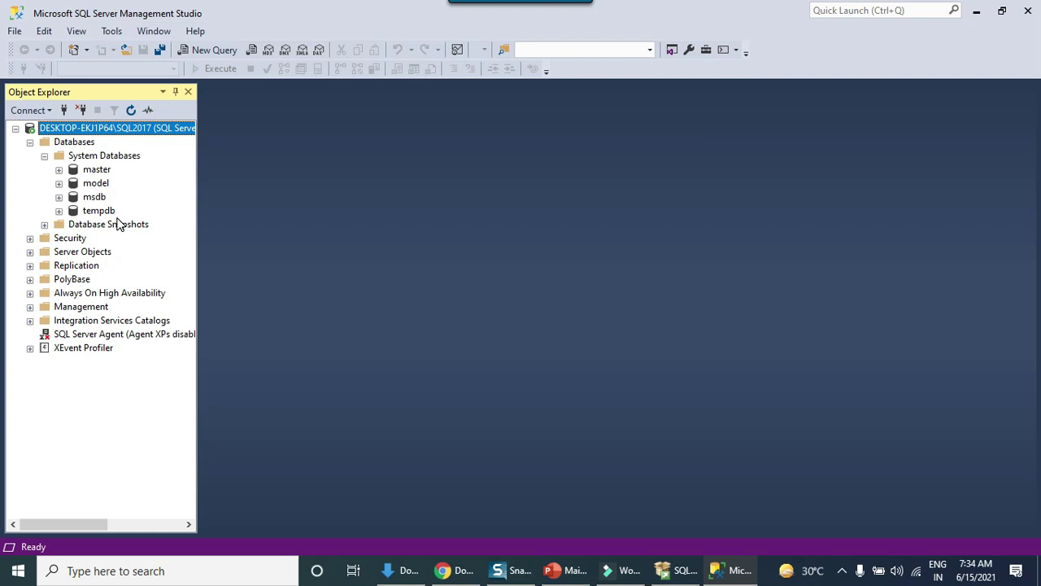
drag(197, 216, 239, 211)
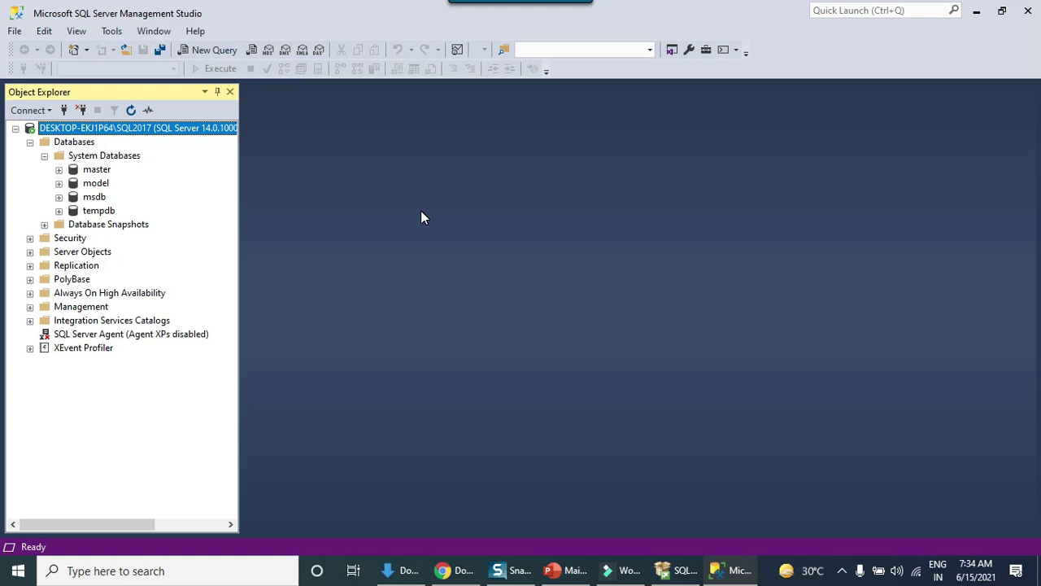
click(27, 110)
Connect a Database Engine to the SQL2019 instance and expand its Databases node.
click(65, 128)
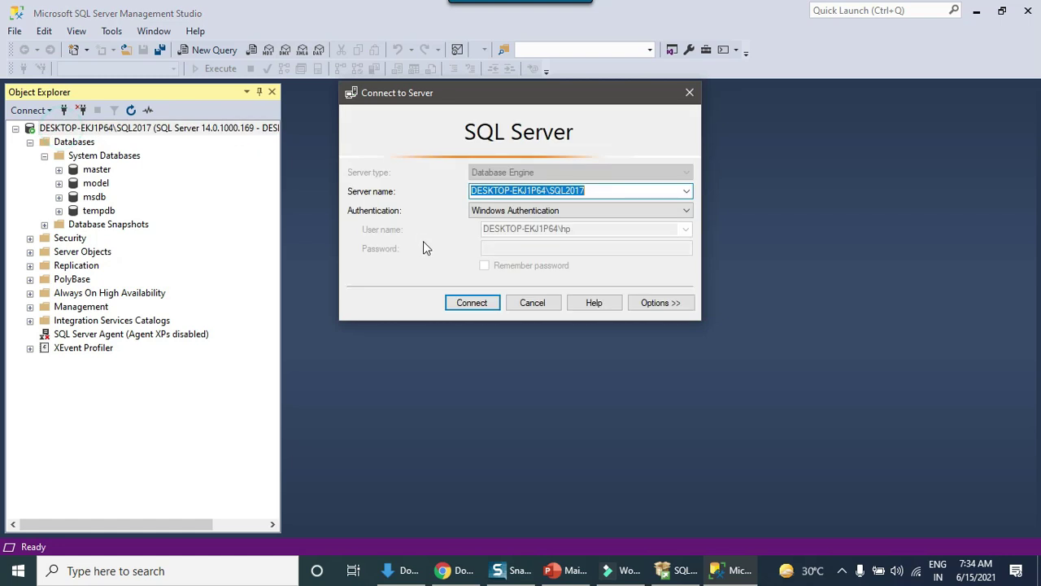
click(656, 190)
key(BackSpace)
text(9)
key(Return)
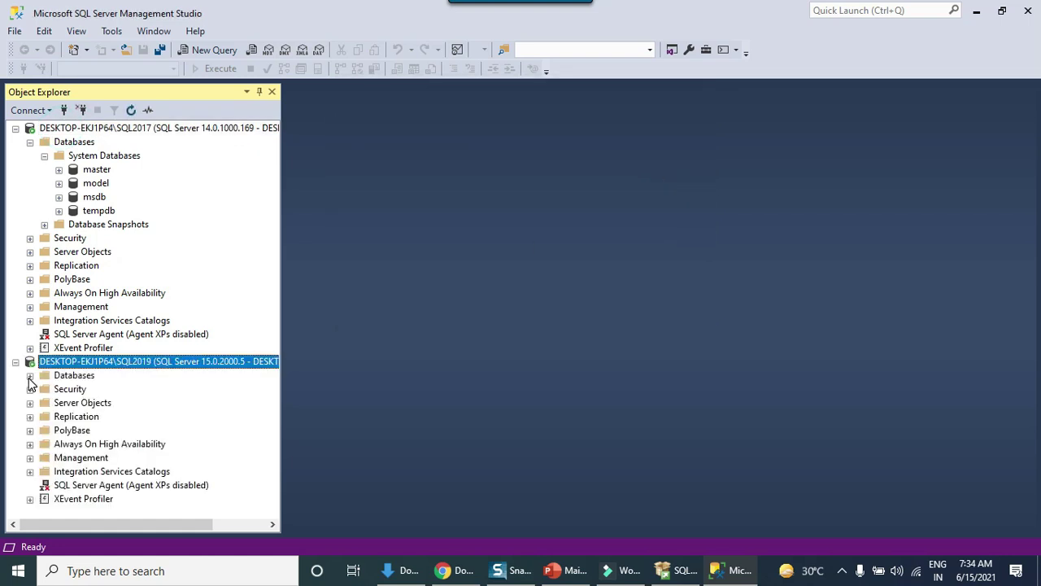
click(30, 375)
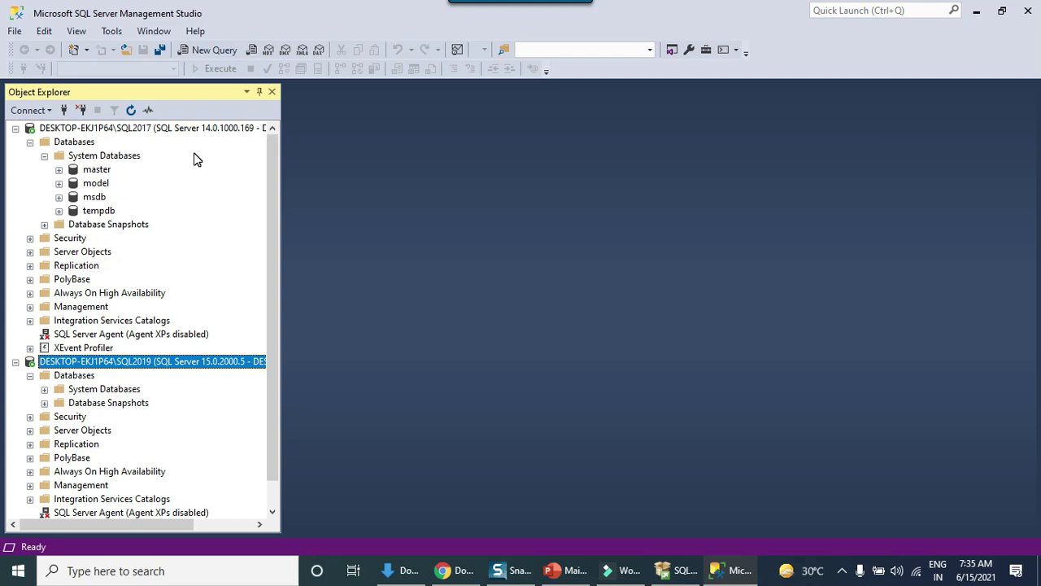